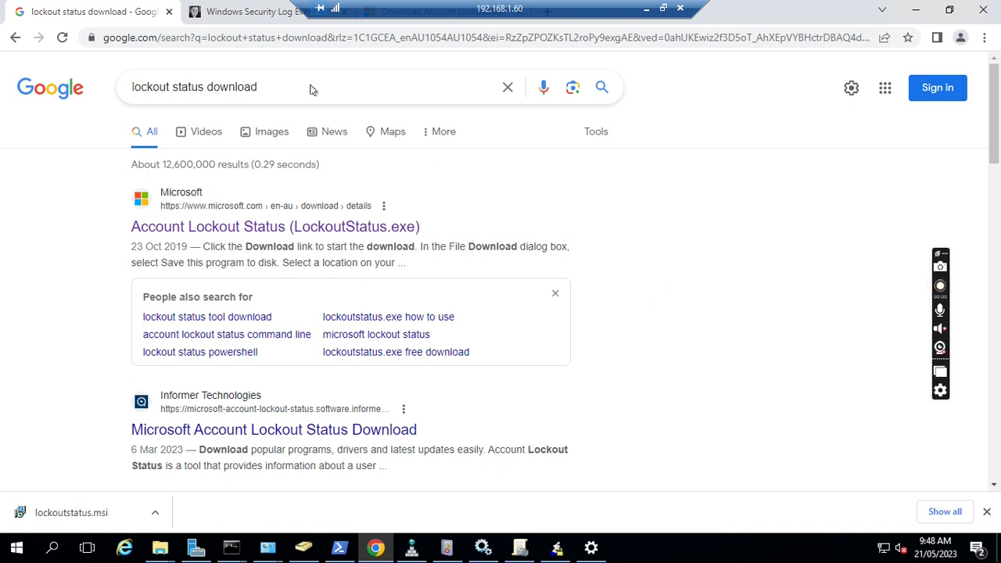
Move the Remote Desktop connection bar clear of the browser tabs and return the remote session to full screen
mouse_move(415, 9)
left_mouse_down()
mouse_move(727, 19)
mouse_move(474, 4)
mouse_move(422, 25)
left_mouse_up()
double_click(727, 19)
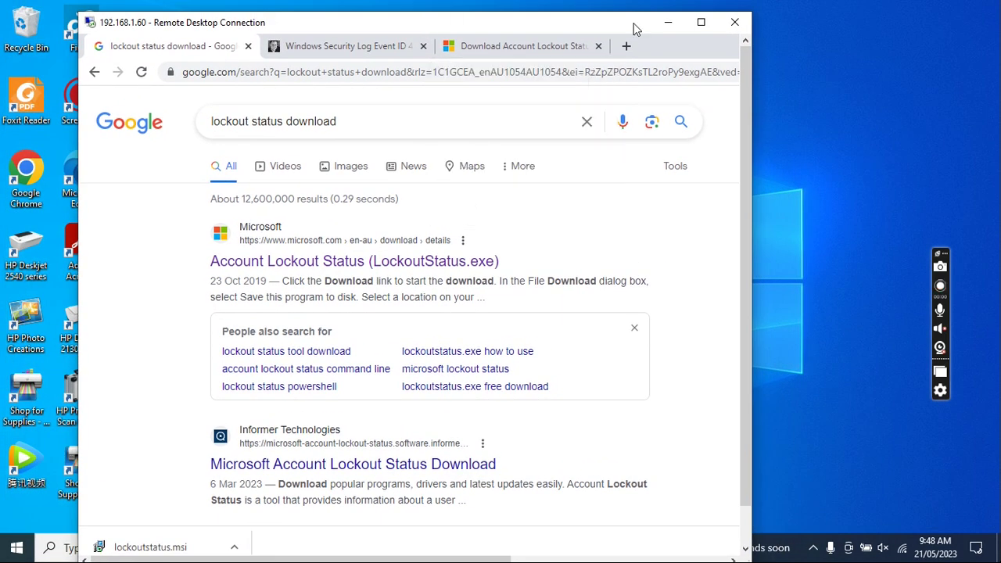
left_click(701, 22)
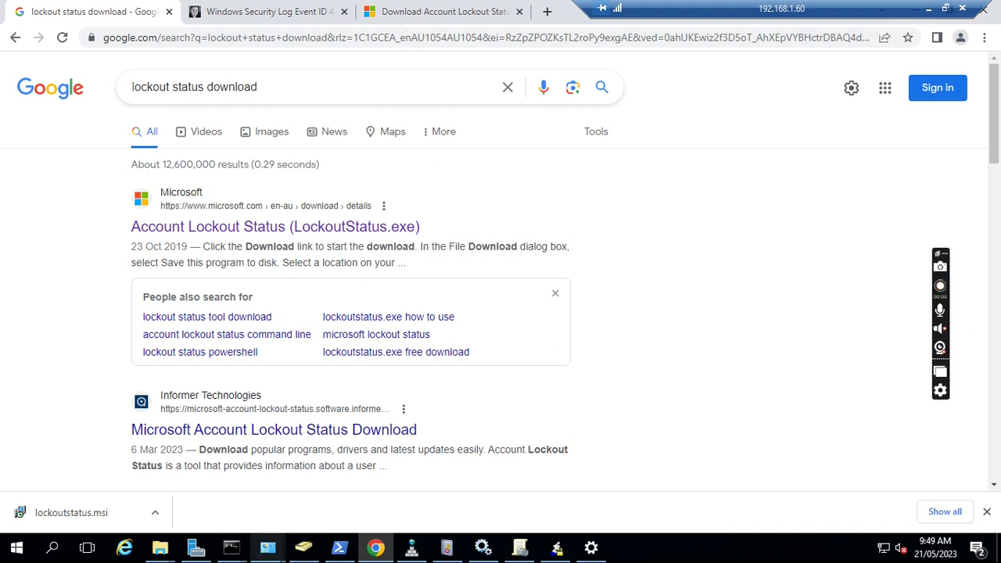
Switch to Command Prompt and rerun the net user command for the user's account to review its details
mouse_move(232, 551)
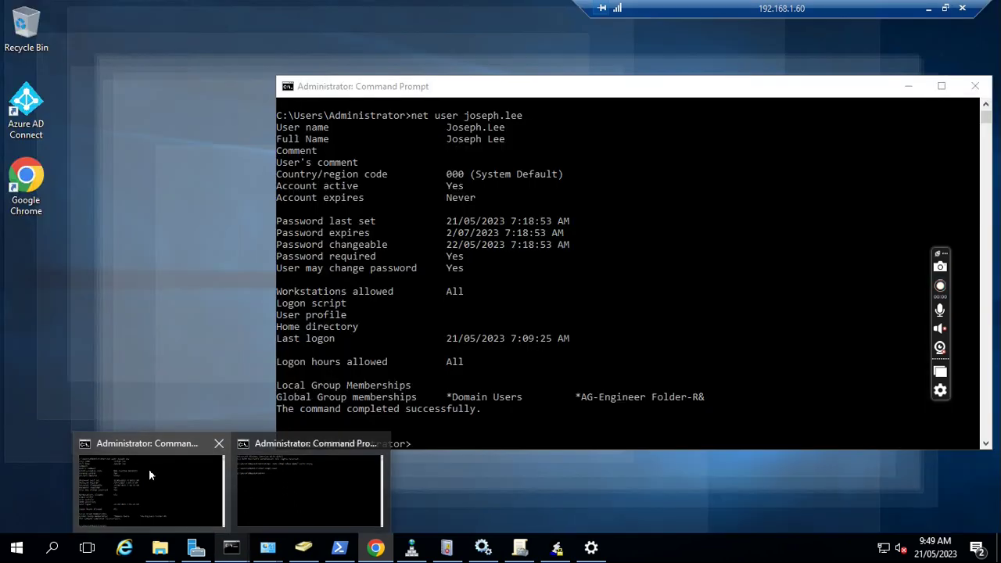
left_click(150, 475)
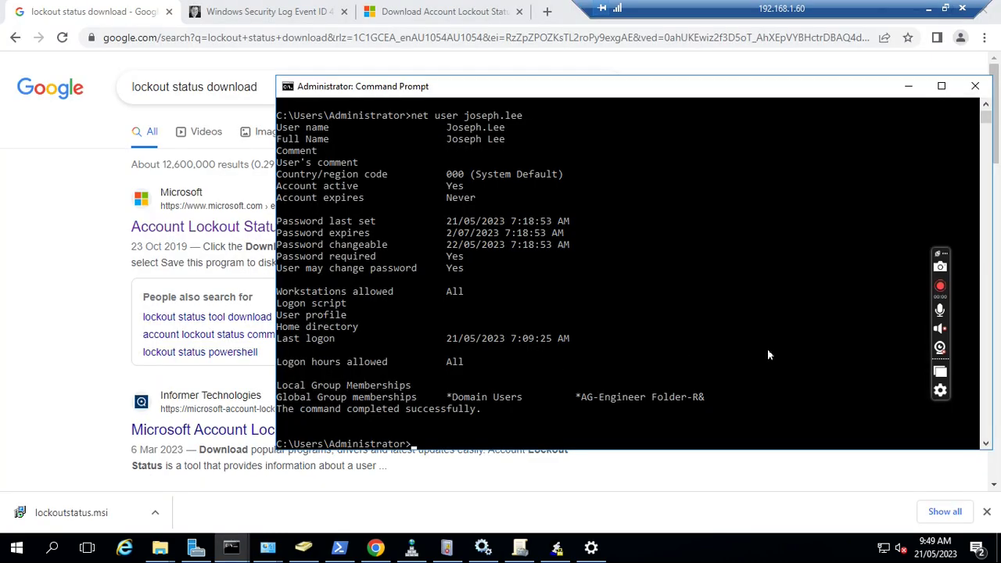
key("Up")
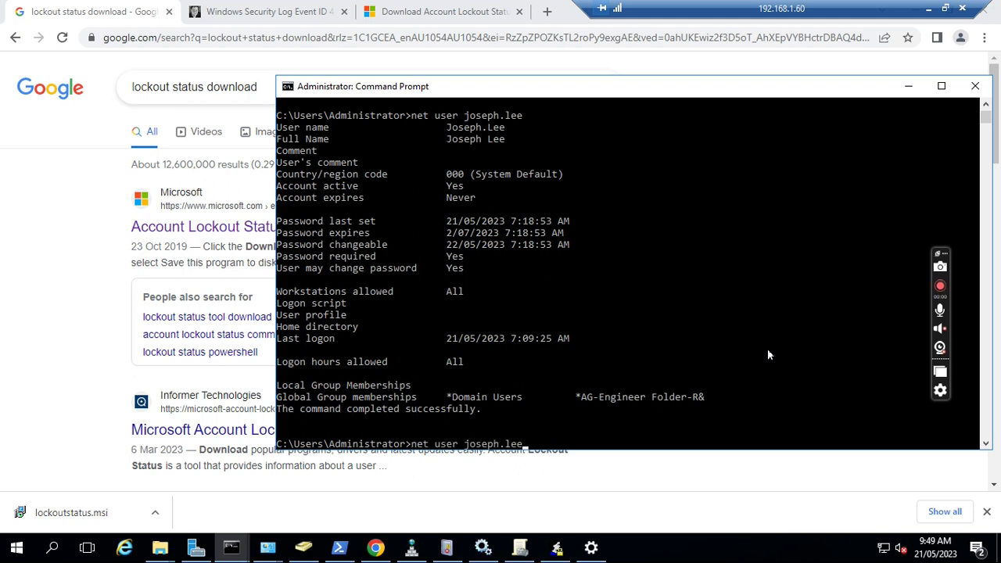
key("Return")
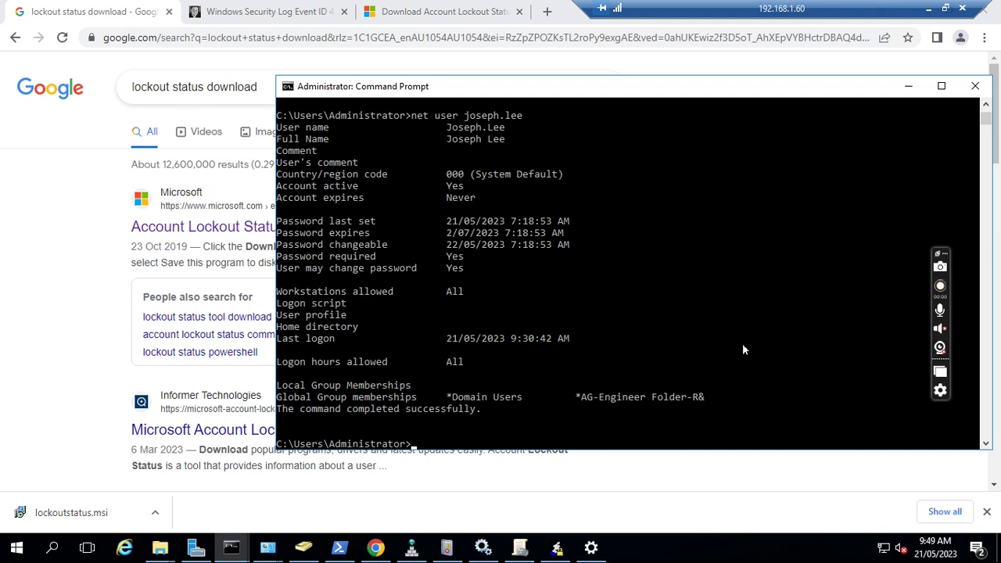
scroll(743, 350, "up", 1)
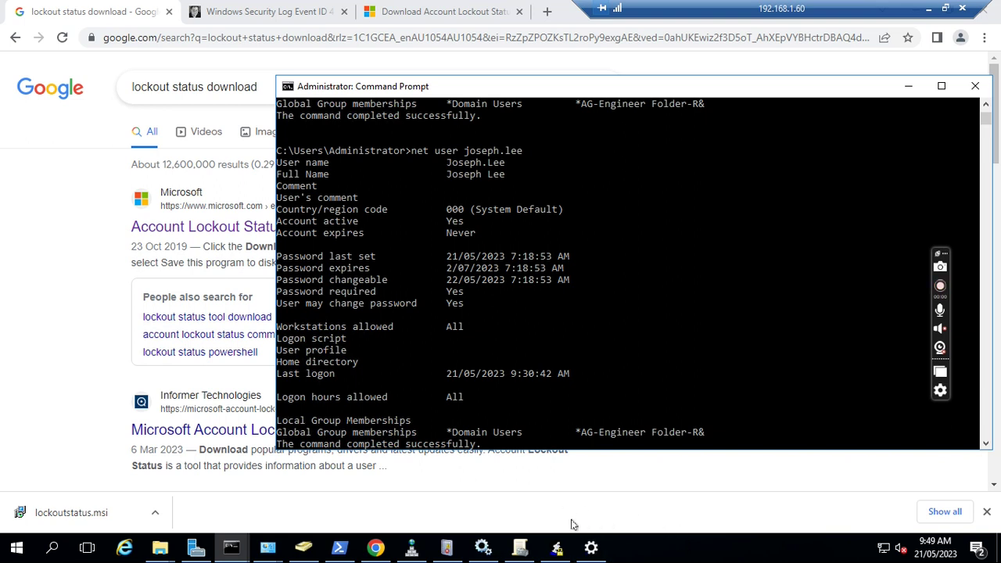
Switch to Chrome and review Microsoft's download page for Account Lockout Status (LockoutStatus.exe)
left_click(43, 205)
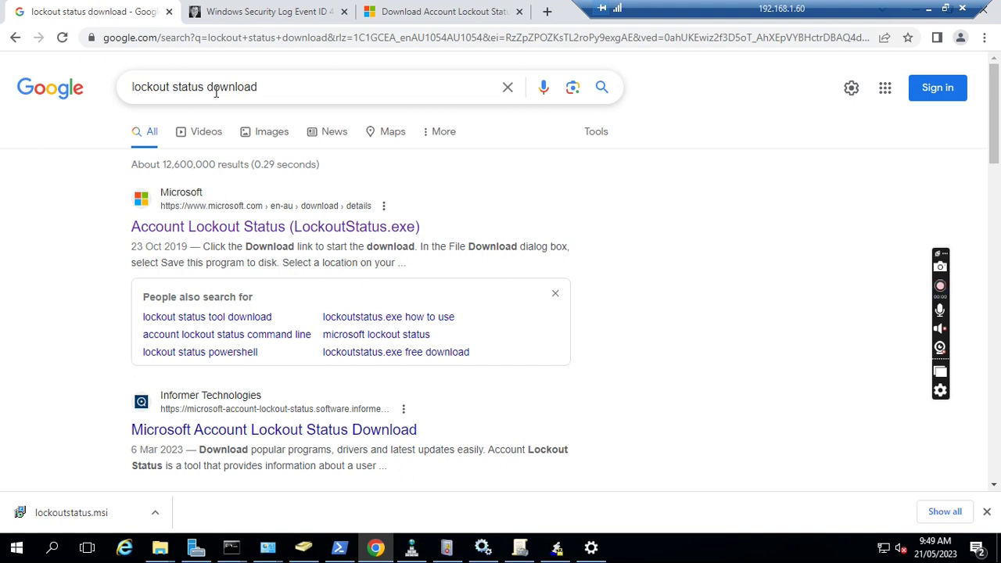
left_click(453, 12)
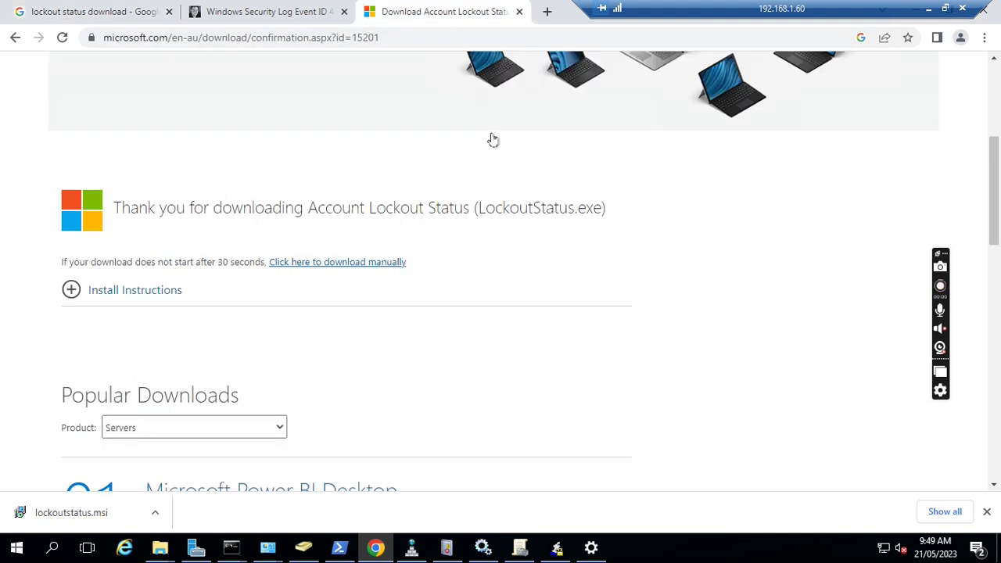
scroll(374, 333, "down", 4)
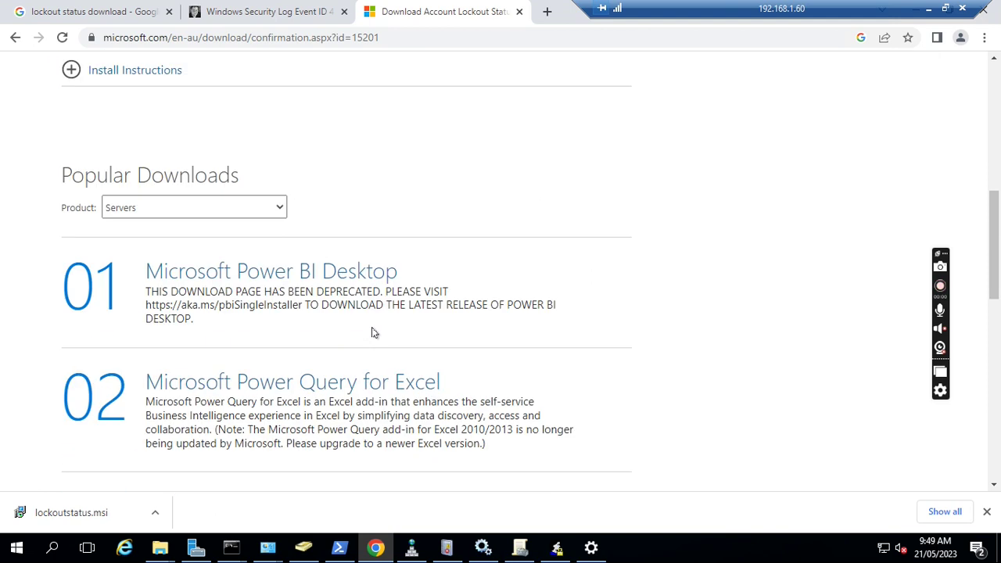
scroll(364, 301, "up", 5)
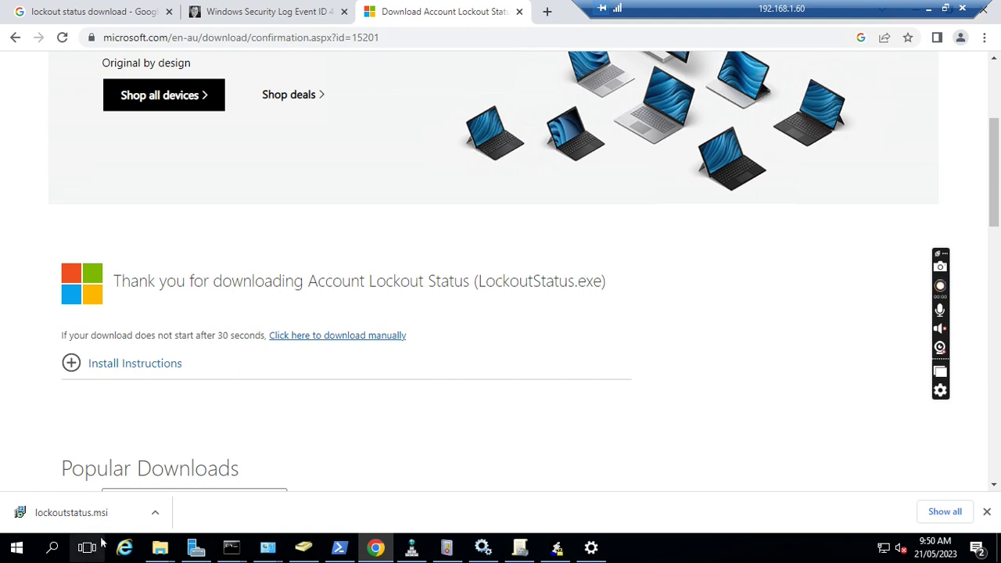
In File Explorer, open the Tools folder at C:\Program Files (x86)\Windows Resource Kits
left_click(160, 548)
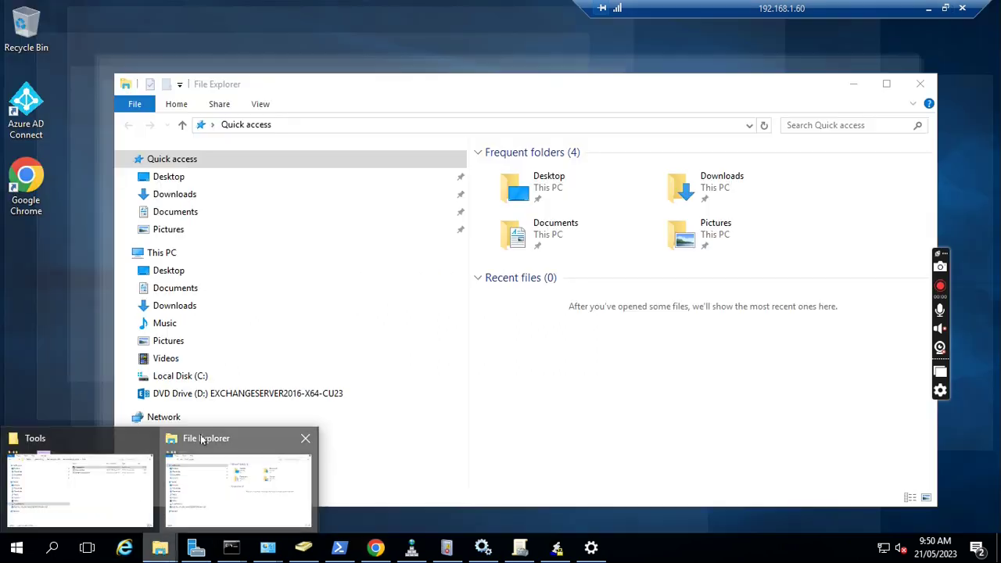
left_click(202, 441)
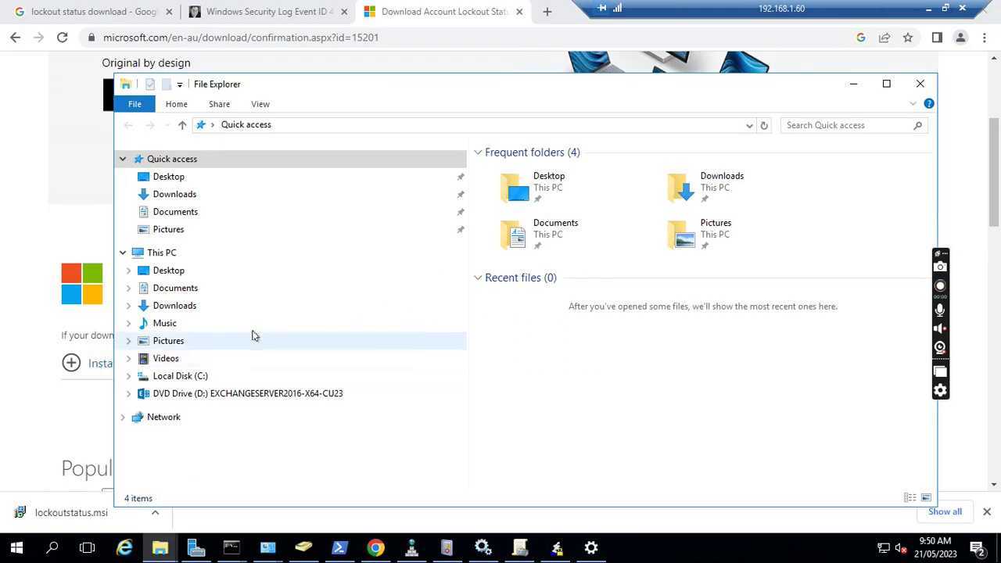
left_click(181, 378)
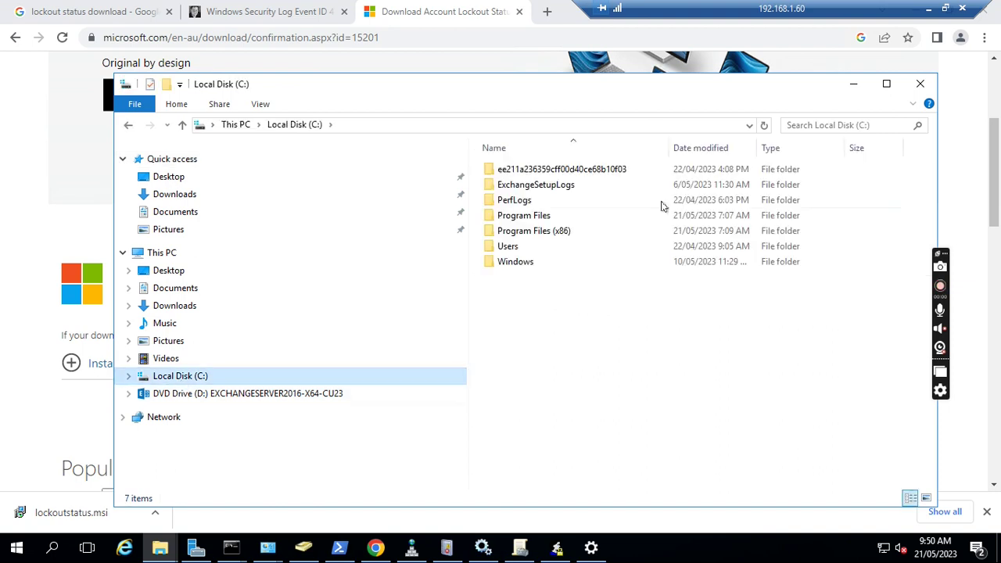
double_click(536, 233)
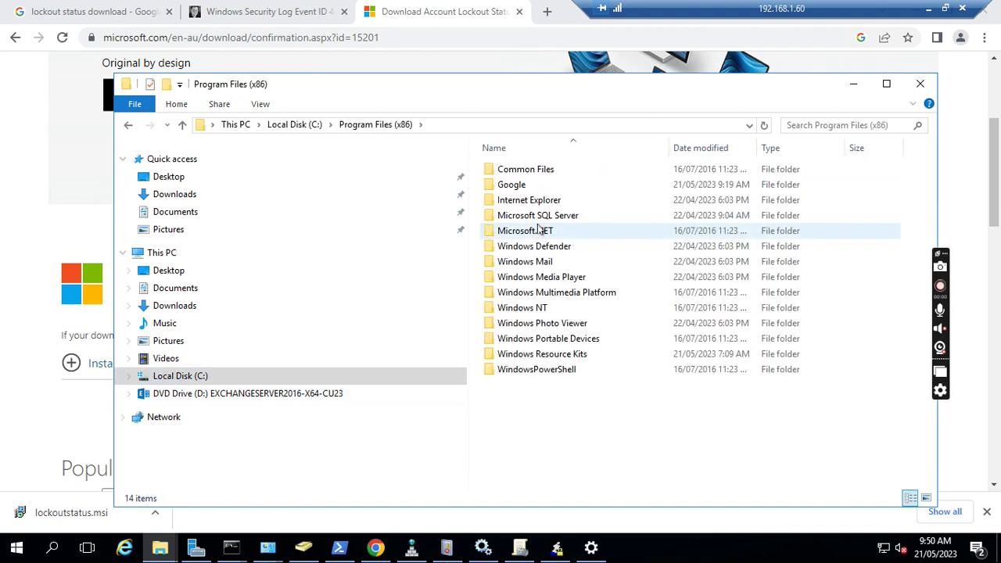
double_click(540, 356)
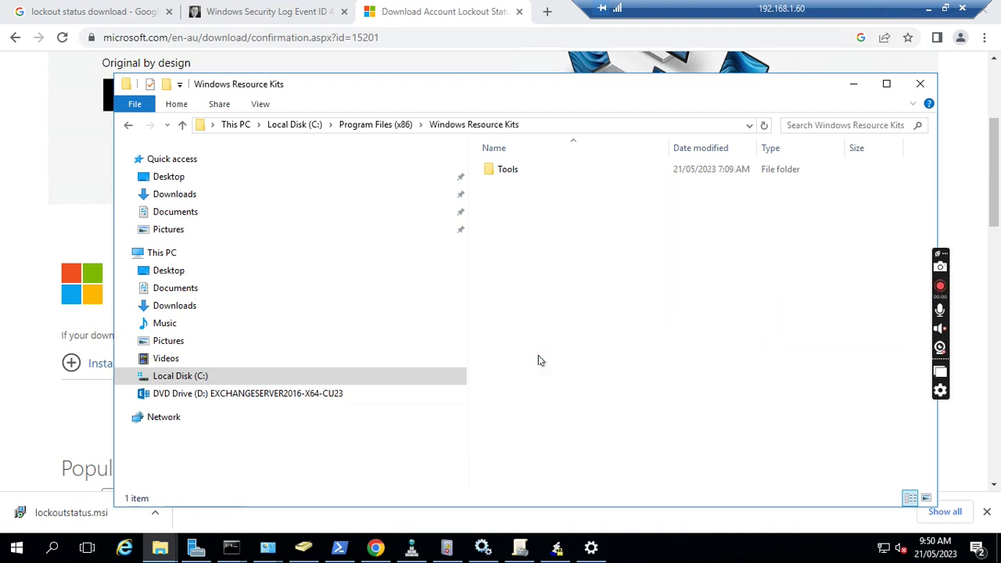
double_click(501, 170)
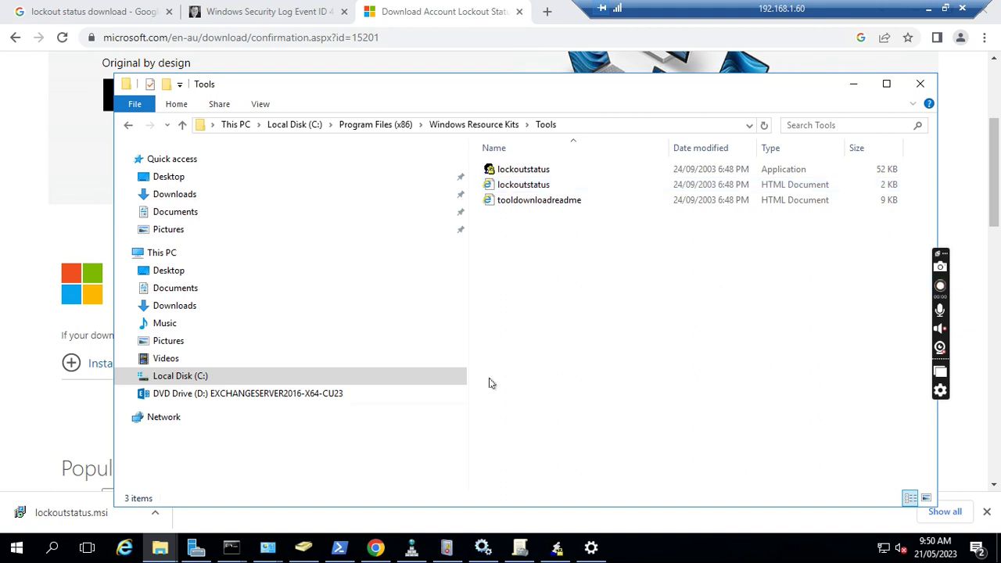
Switch to LockoutStatus and query the target user's lockout status in the W2016.local domain
left_click(556, 548)
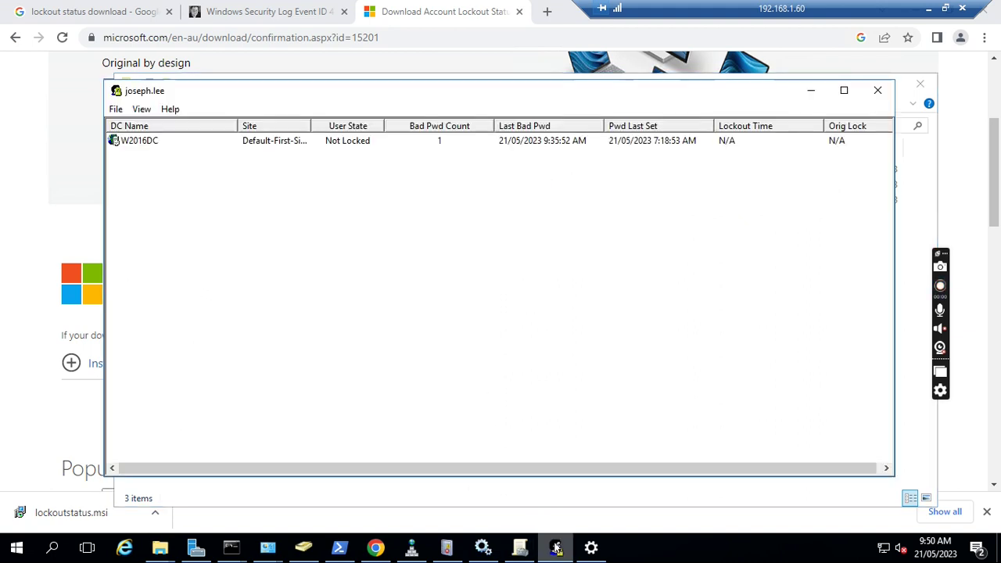
left_click(116, 109)
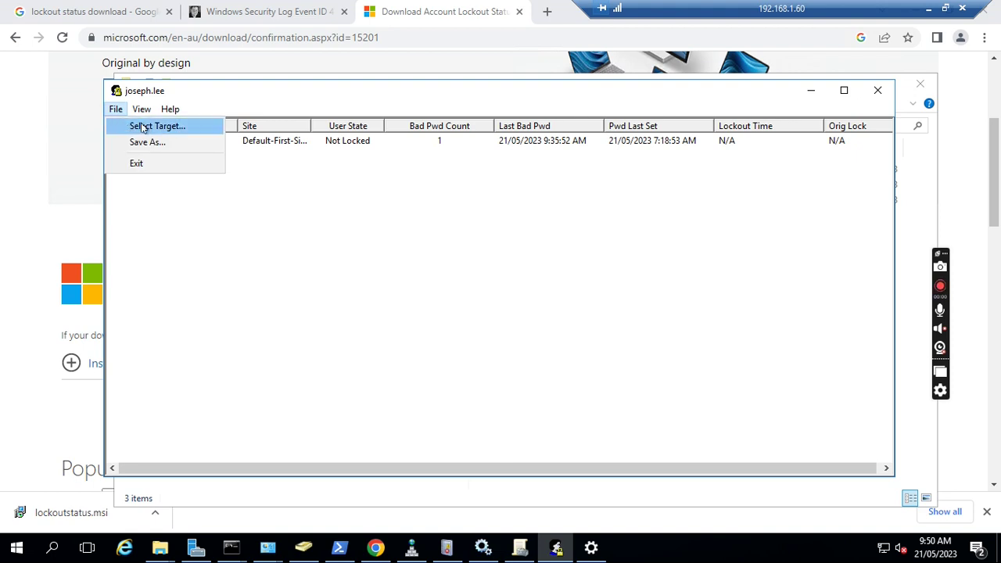
left_click(147, 132)
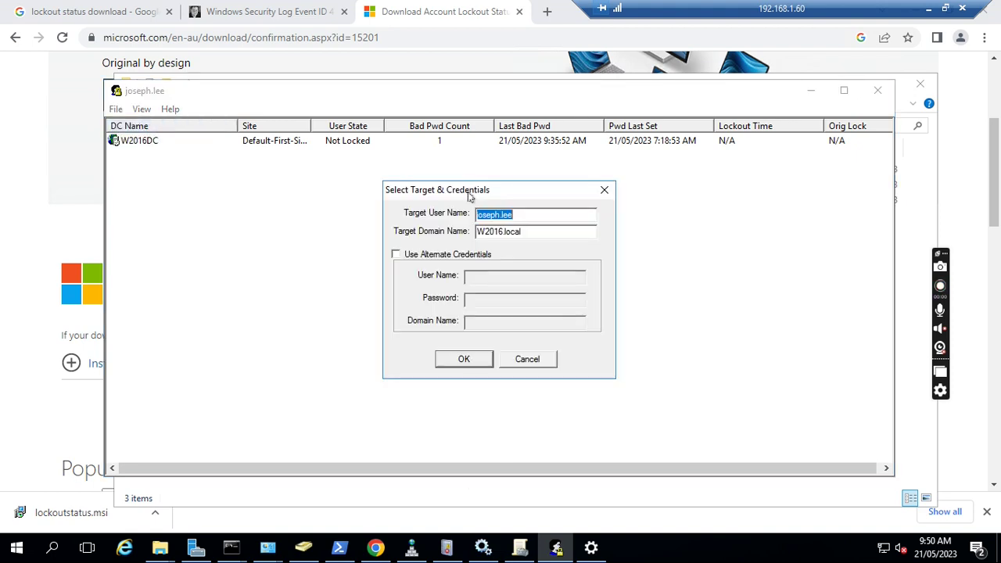
left_click(464, 360)
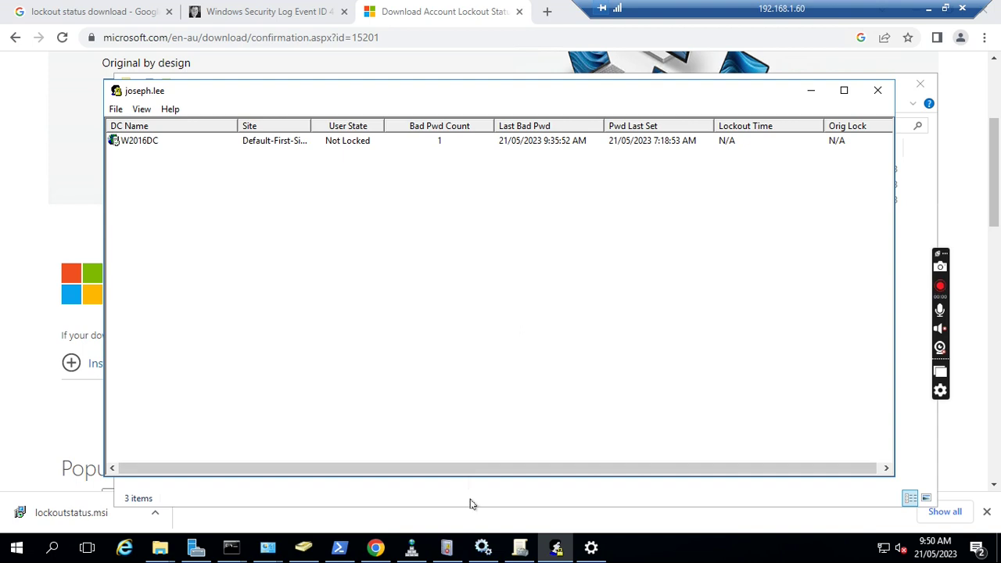
Switch to Event Viewer and open the Security log's audit failure event from 21/05/2023 9:35:52 AM
left_click(446, 550)
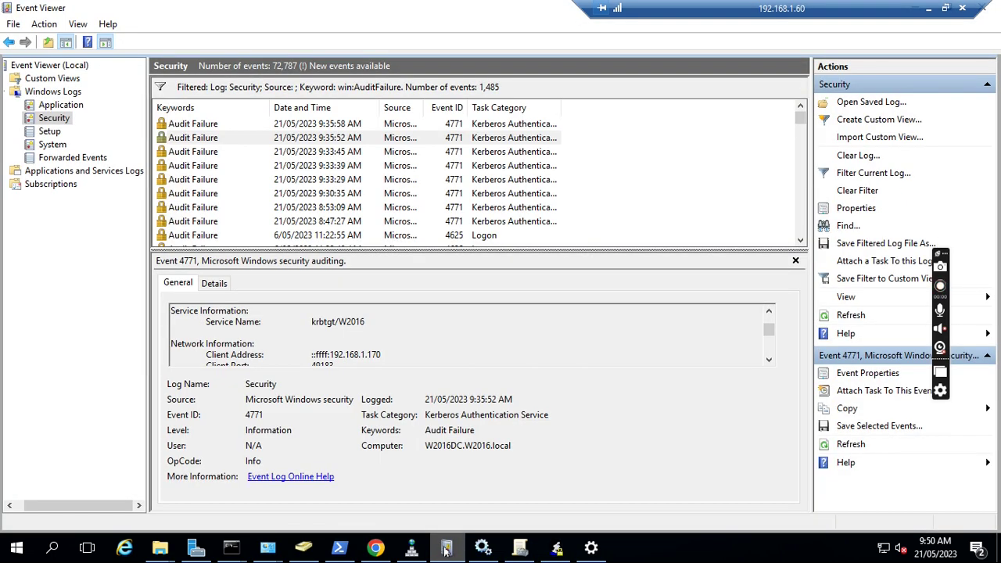
left_click(54, 105)
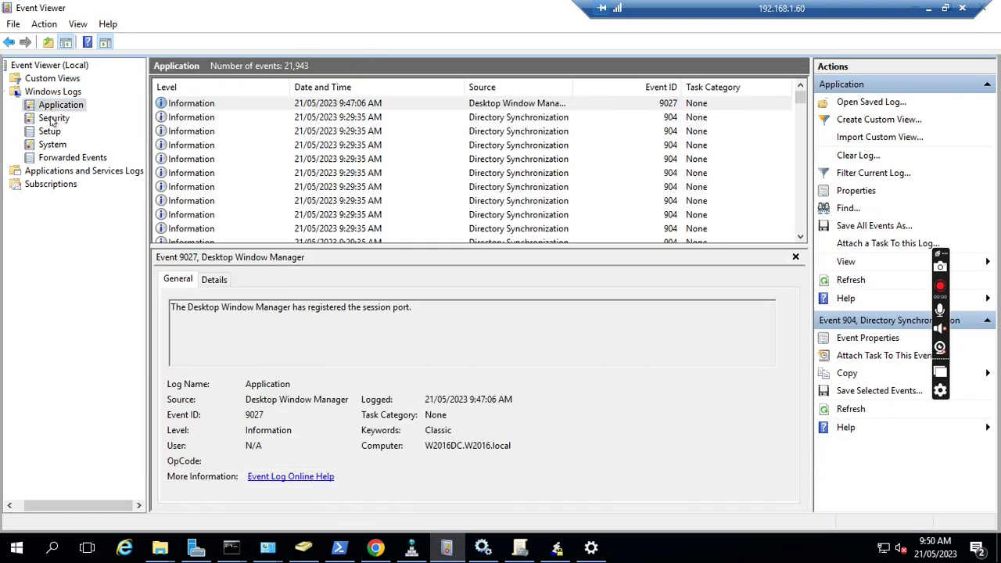
left_click(47, 119)
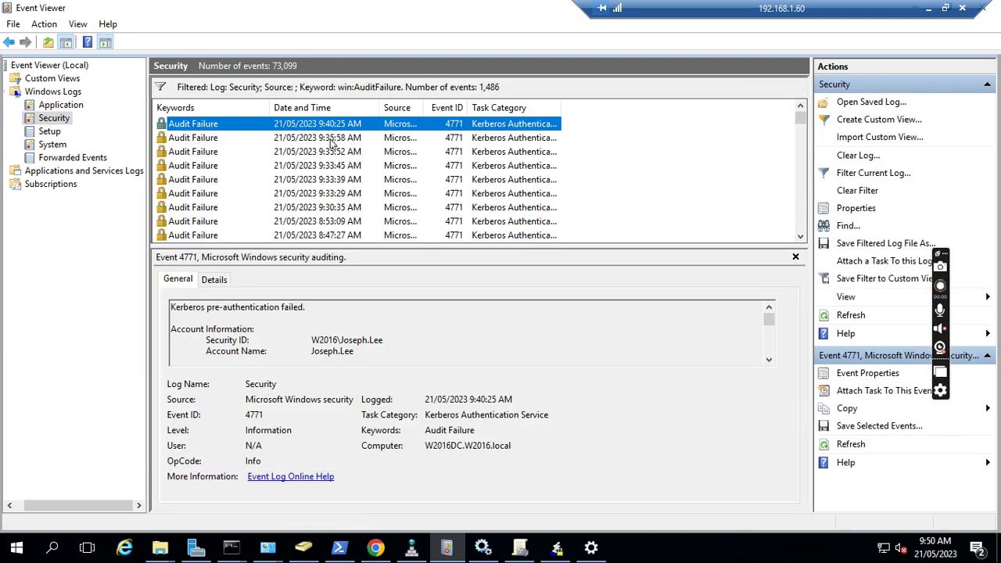
left_click(202, 154)
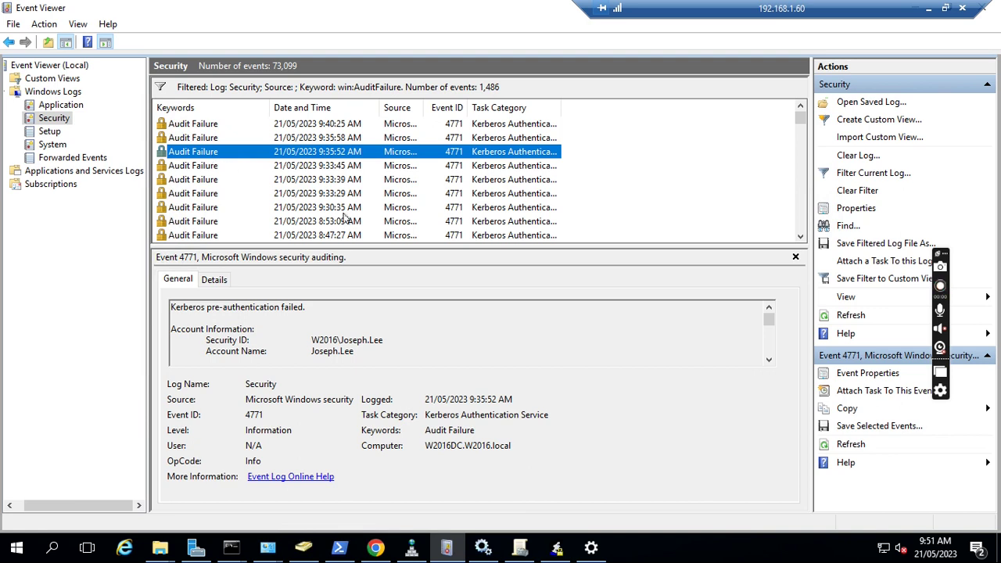
double_click(193, 154)
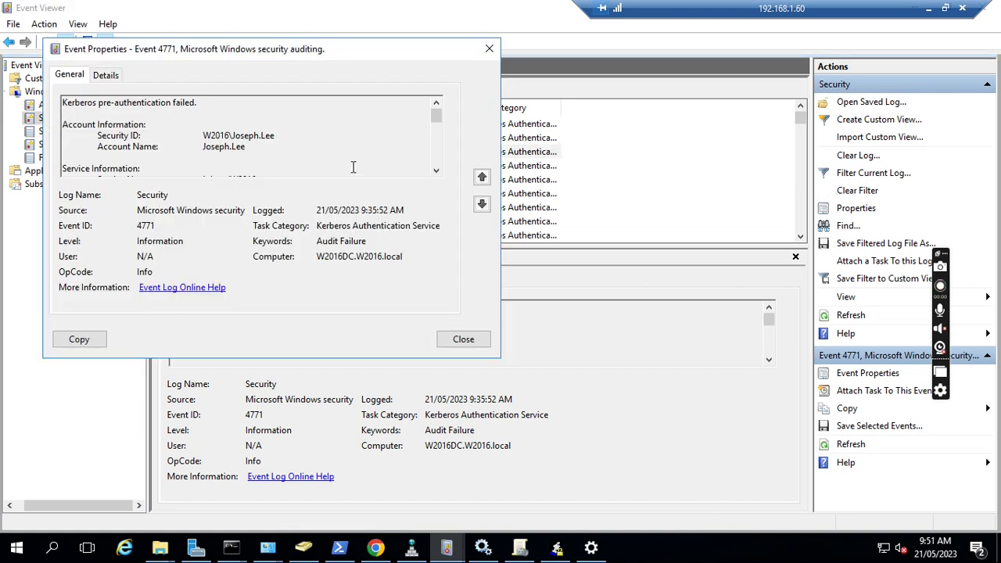
Examine the account, client address and failure code in the details of event 4771
left_click_drag(437, 114, 438, 118)
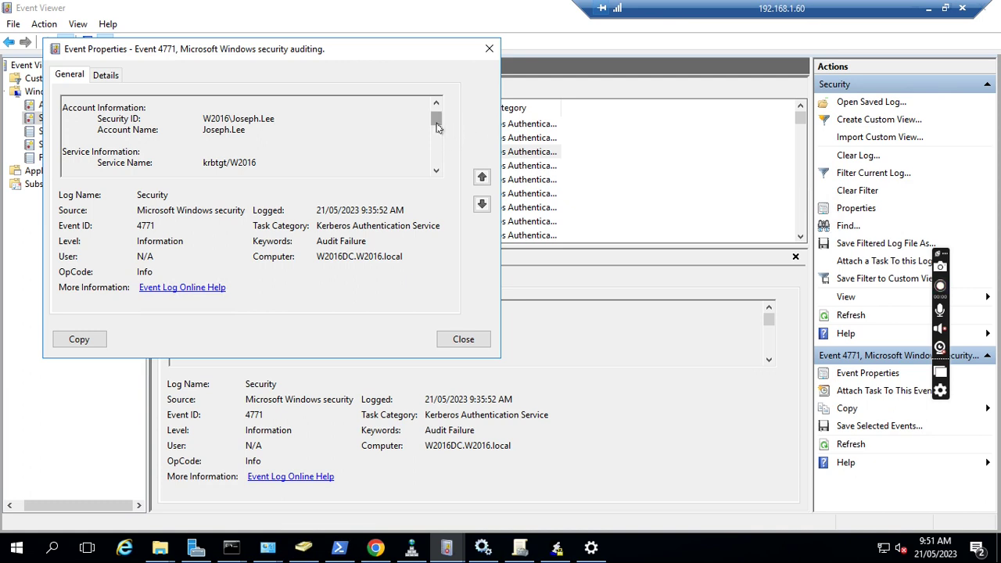
left_click_drag(436, 121, 438, 130)
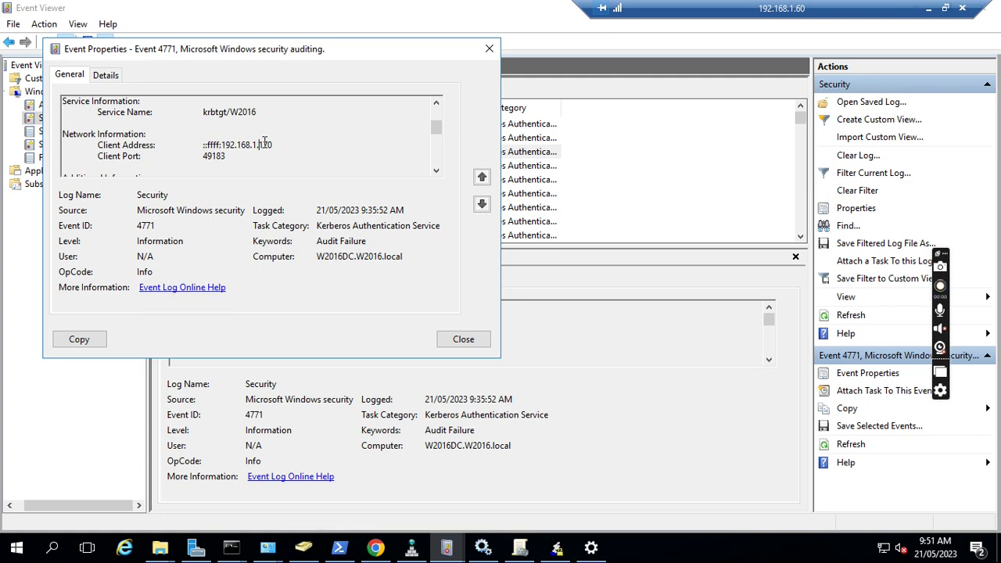
left_click_drag(260, 145, 275, 144)
left_click_drag(436, 127, 436, 135)
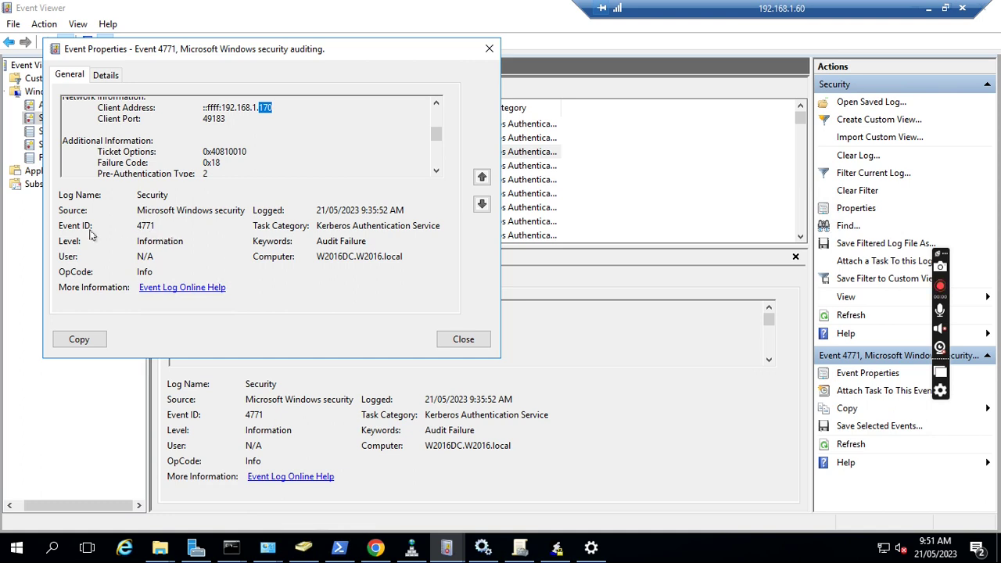
Switch to Chrome and look up result codes 0x18 and 0x12 in the event 4771 reference table
left_click(383, 551)
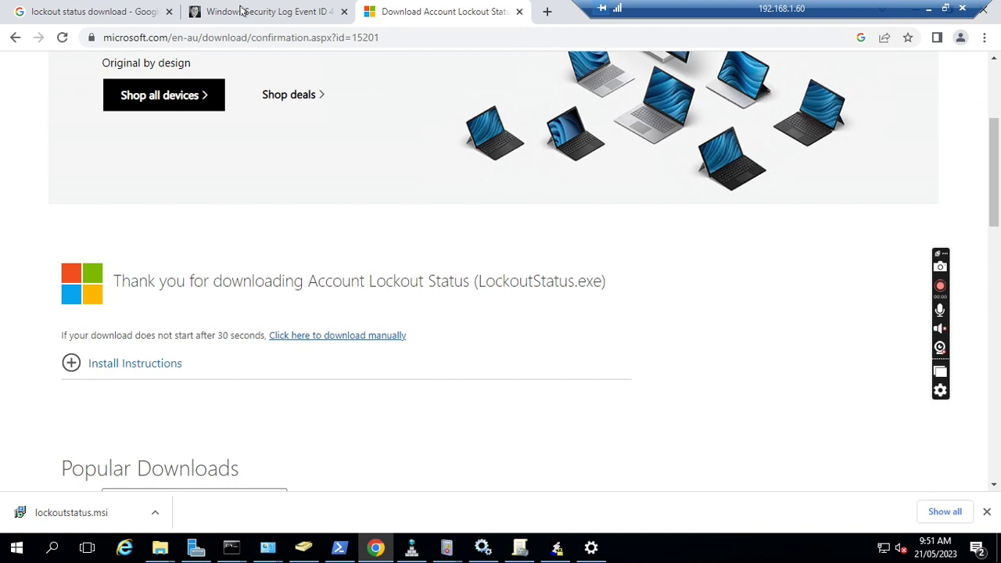
left_click(242, 11)
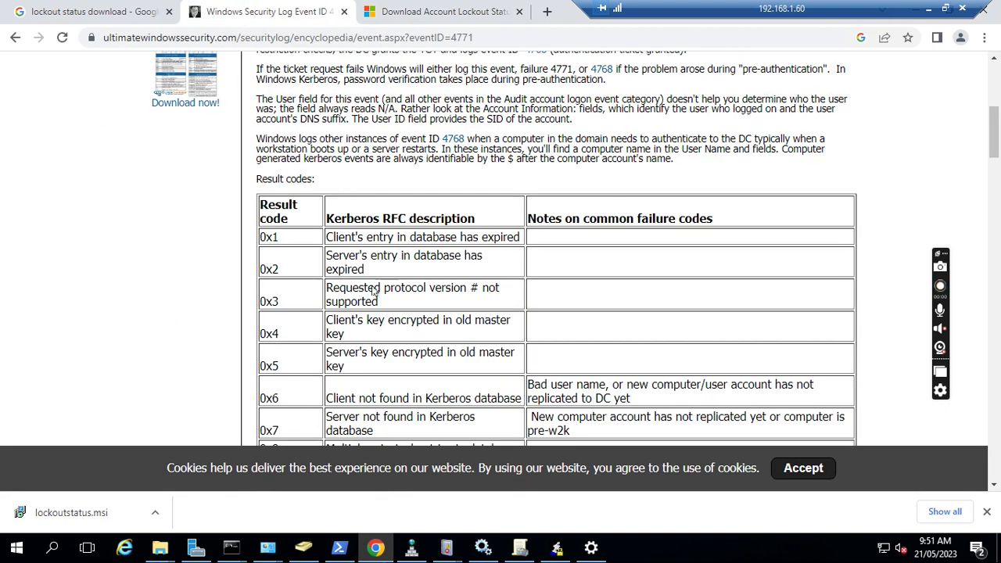
scroll(374, 291, "down", 6)
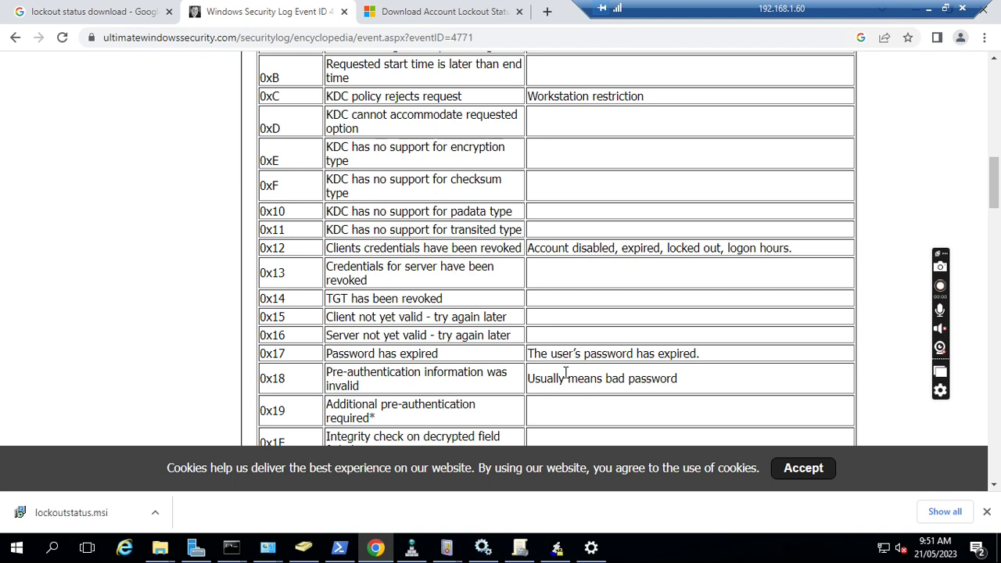
left_click_drag(578, 377, 704, 380)
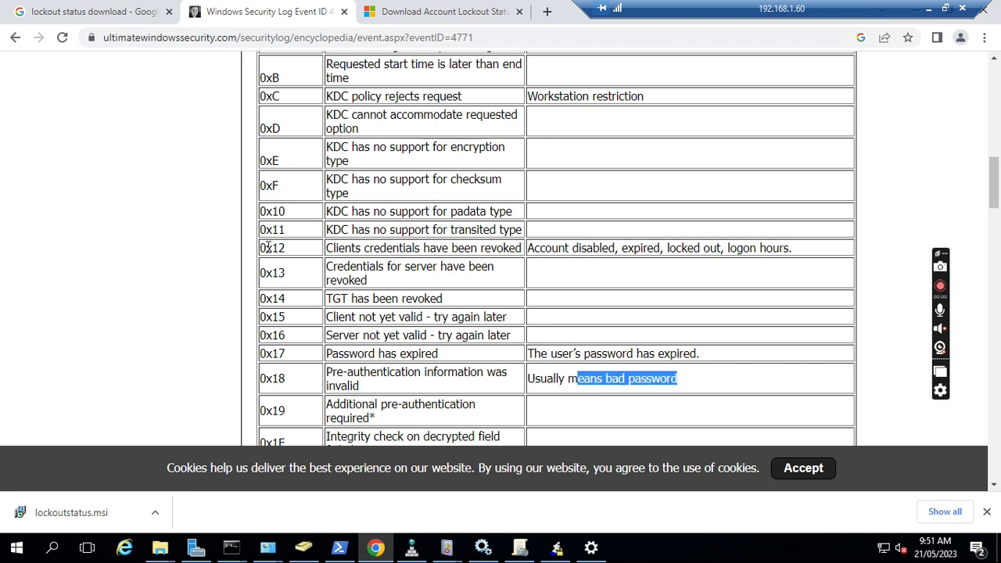
left_click_drag(266, 247, 294, 251)
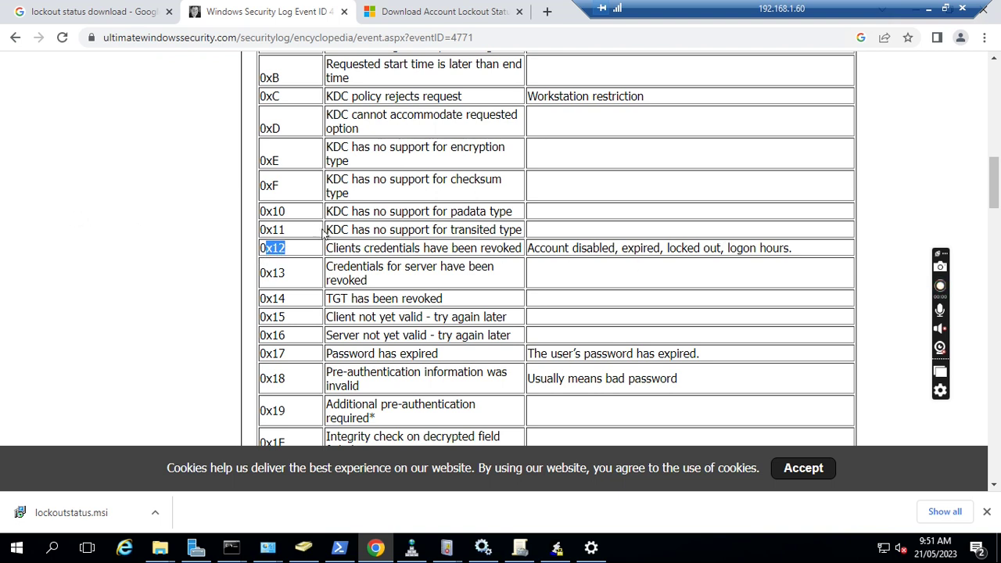
left_click(290, 382)
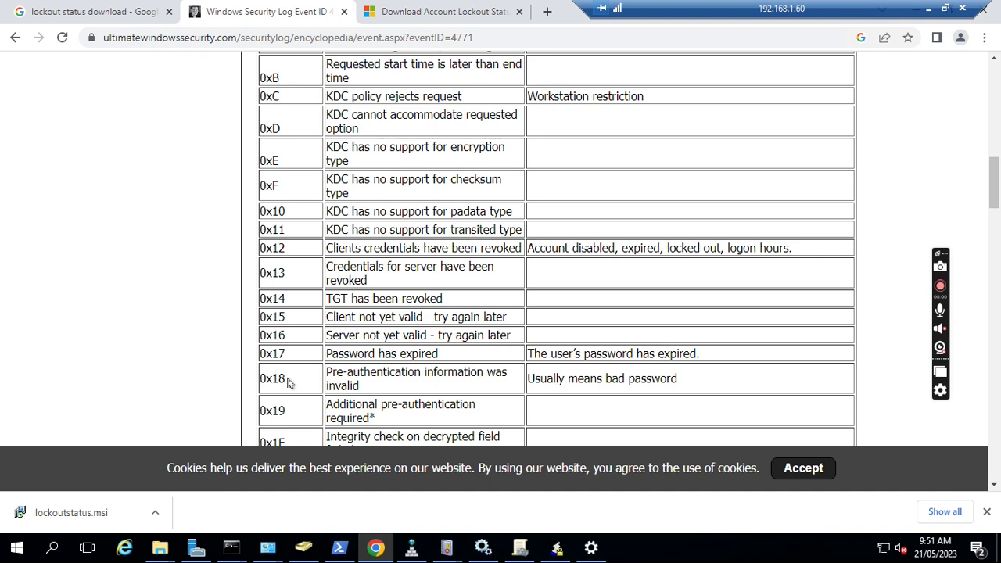
Check the meaning of result code 0x18, and switch to DNS Manager to locate the W10-01 host record in the W2016.local zone
left_click_drag(289, 381, 260, 380)
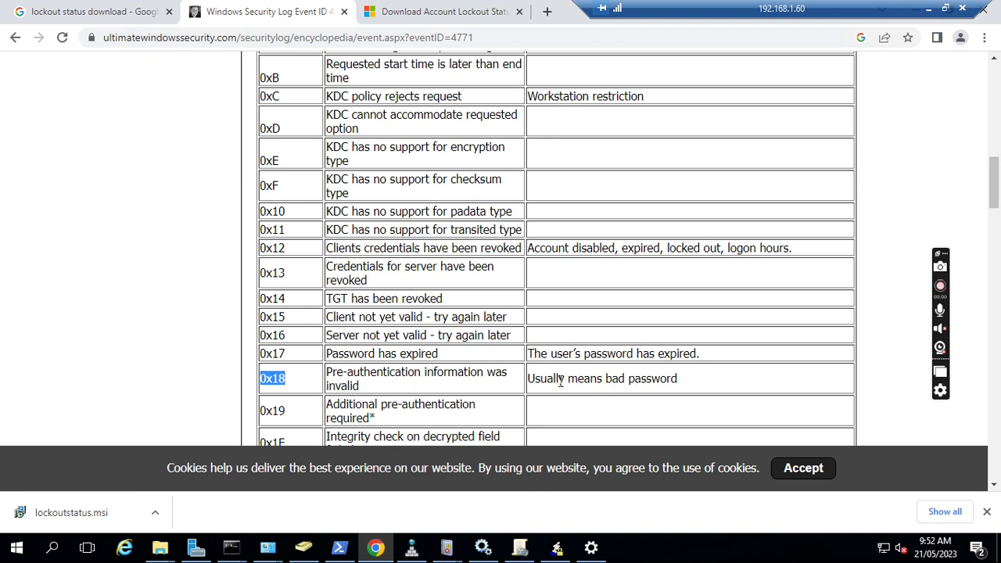
left_click_drag(559, 382, 569, 382)
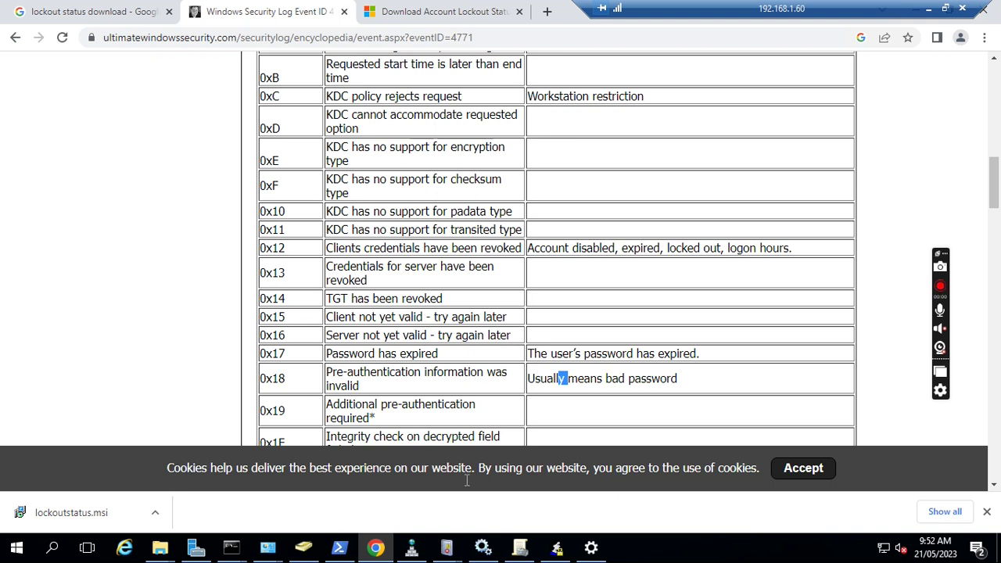
left_click(412, 551)
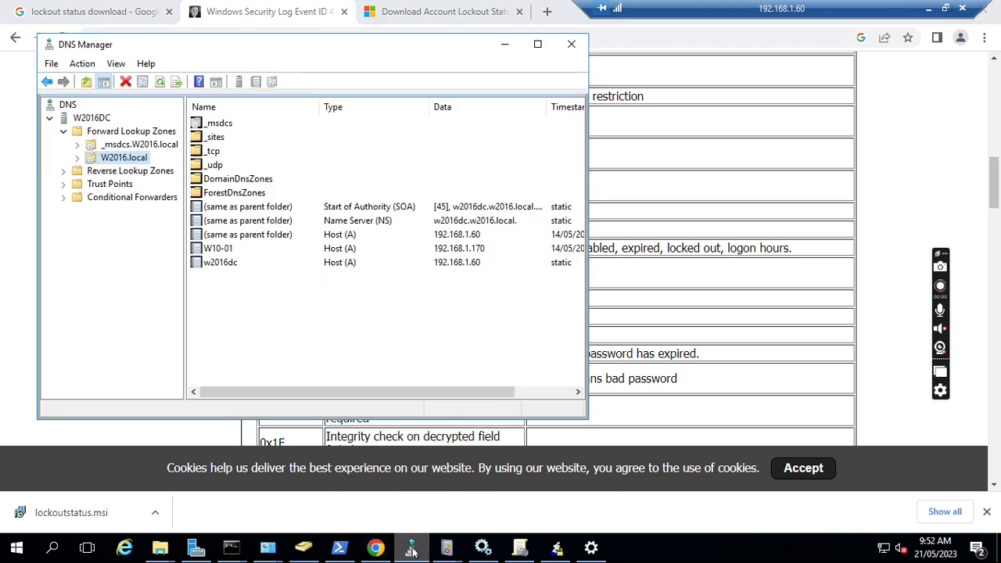
left_click(217, 249)
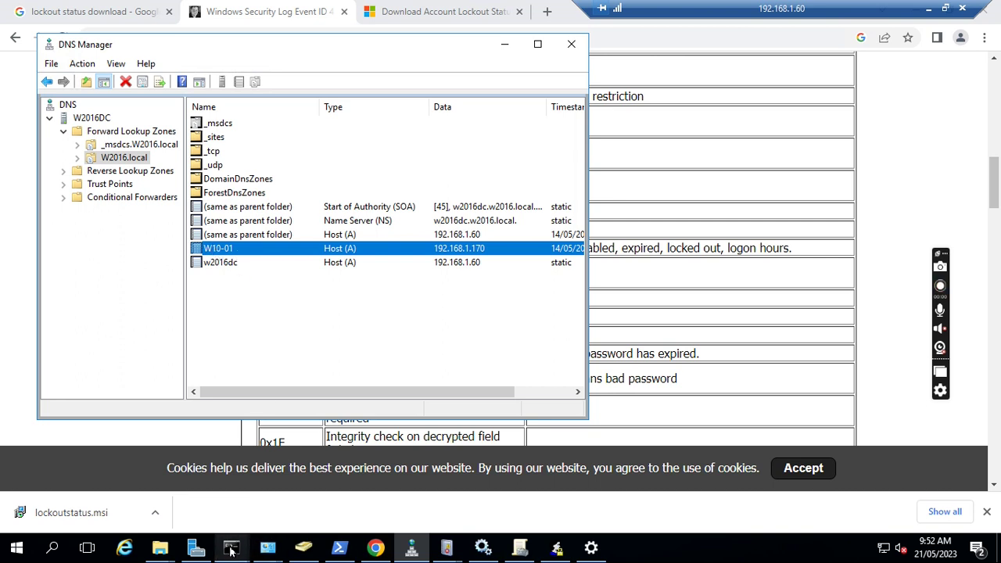
Switch to Windows PowerShell and list the sessions on the client computer with query session /server:w10-01
left_click(341, 551)
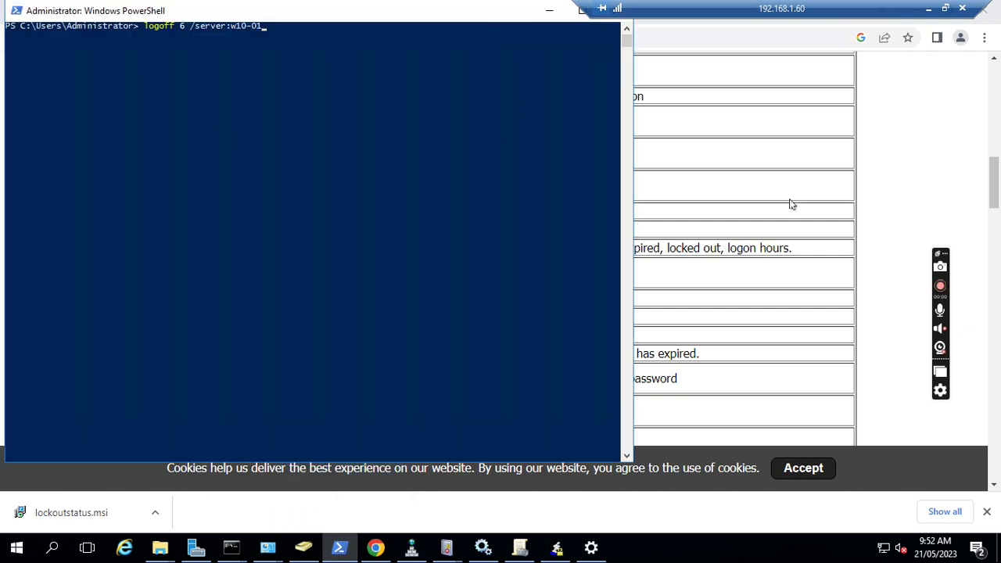
key("Up")
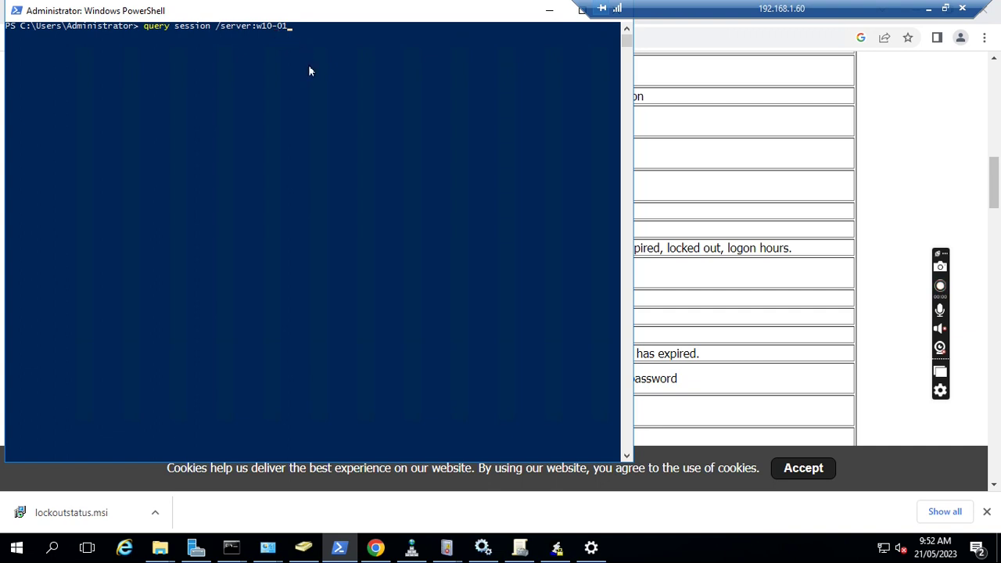
key("Return")
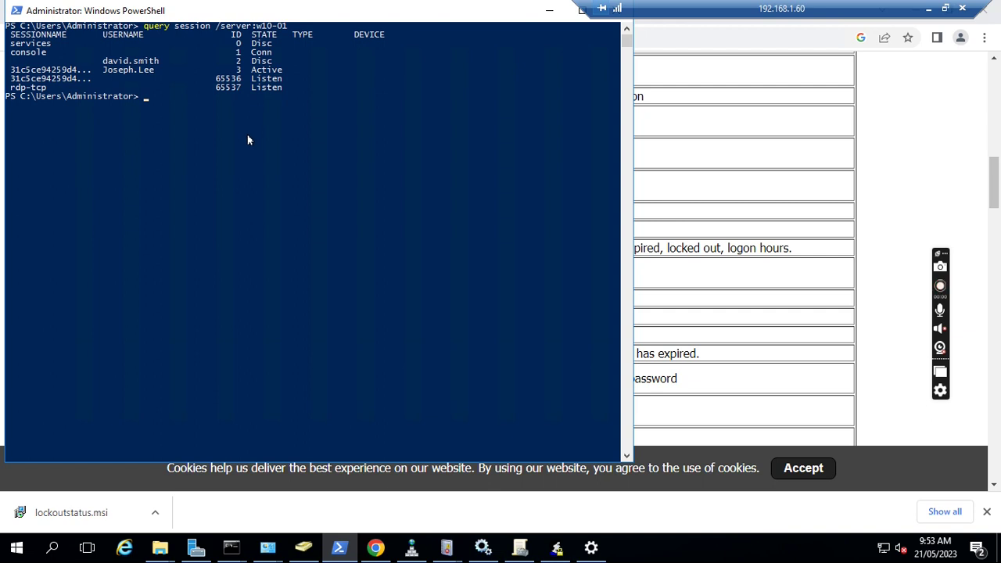
Log off the locked-out user's active session remotely by running logoff 3 /server:w10-01
key("Up")
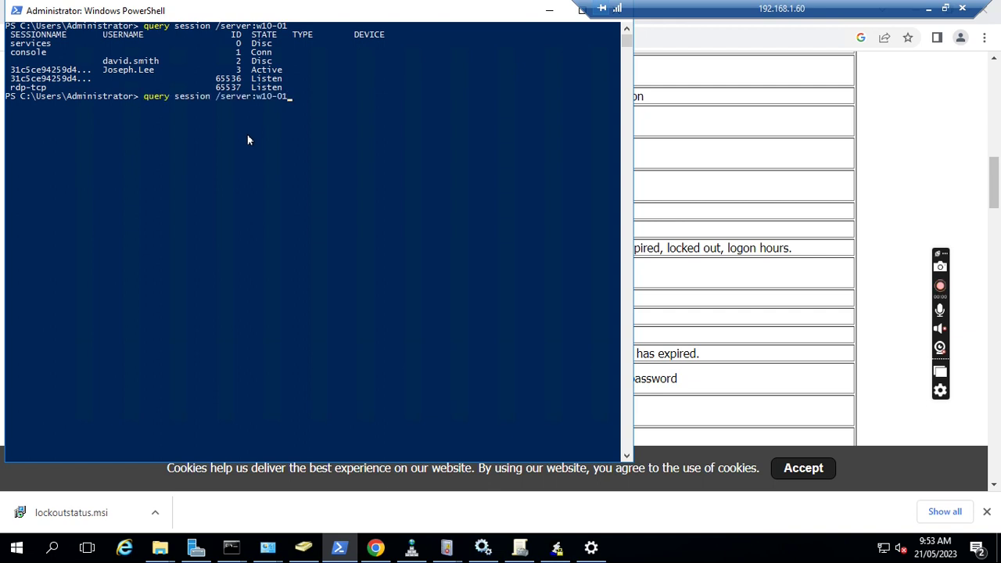
key("Escape")
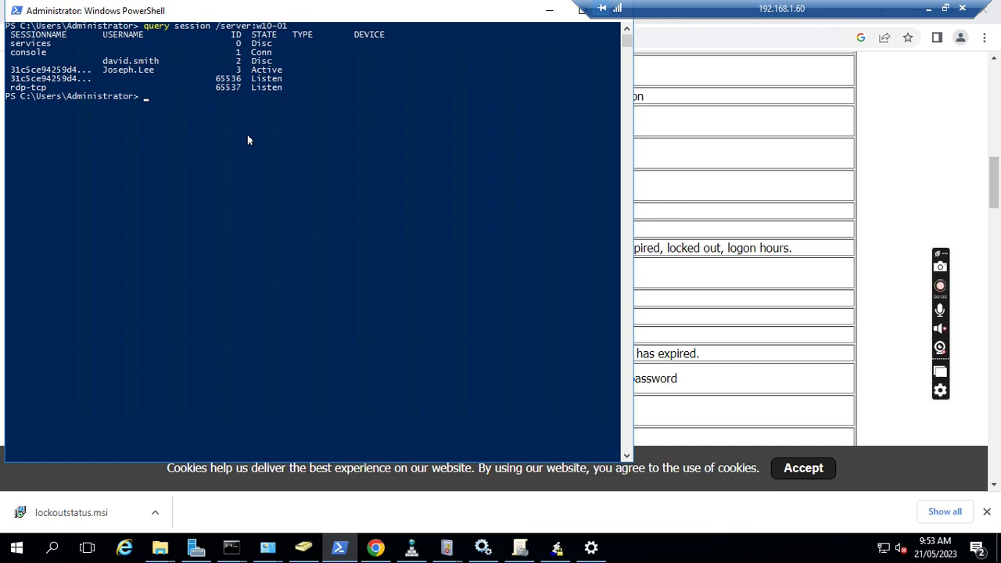
type("cls")
key("Up")
key("Up")
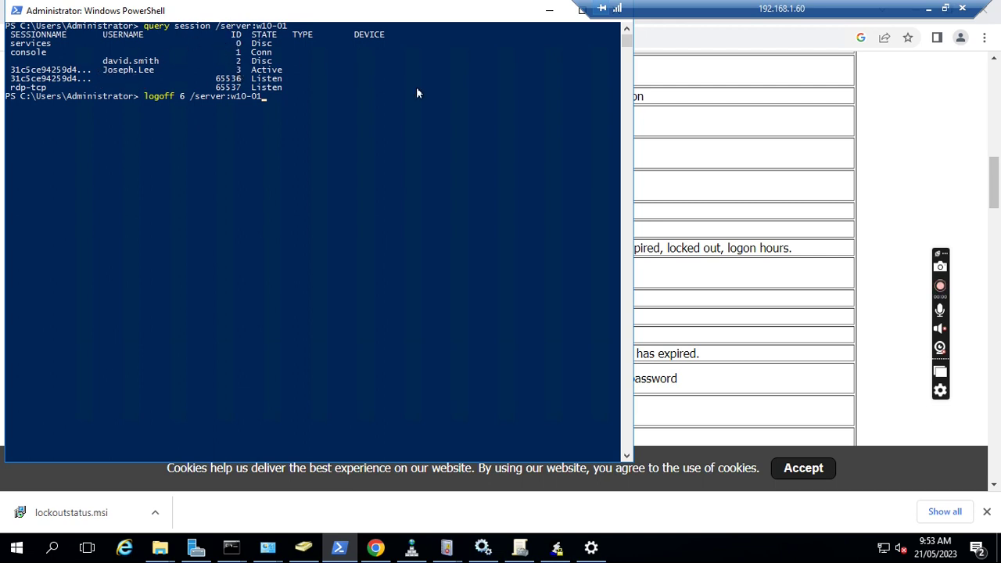
key("Left")
key("Left")
key("Left")
key("Left")
type("3")
key("Delete")
key("Right")
key("Right")
key("Right")
key("Right")
key("Right")
key("Right")
key("Right")
key("Right")
key("Right")
key("Right")
key("Right")
key("Right")
key("Right")
key("Right")
key("Right")
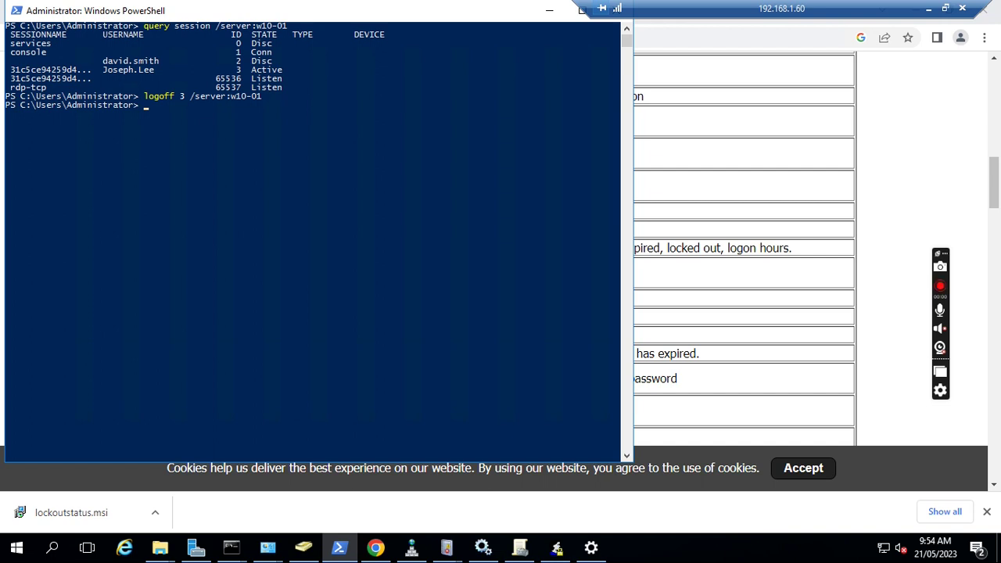
type("w2016\\adm")
left_click_drag(284, 110, 553, 287)
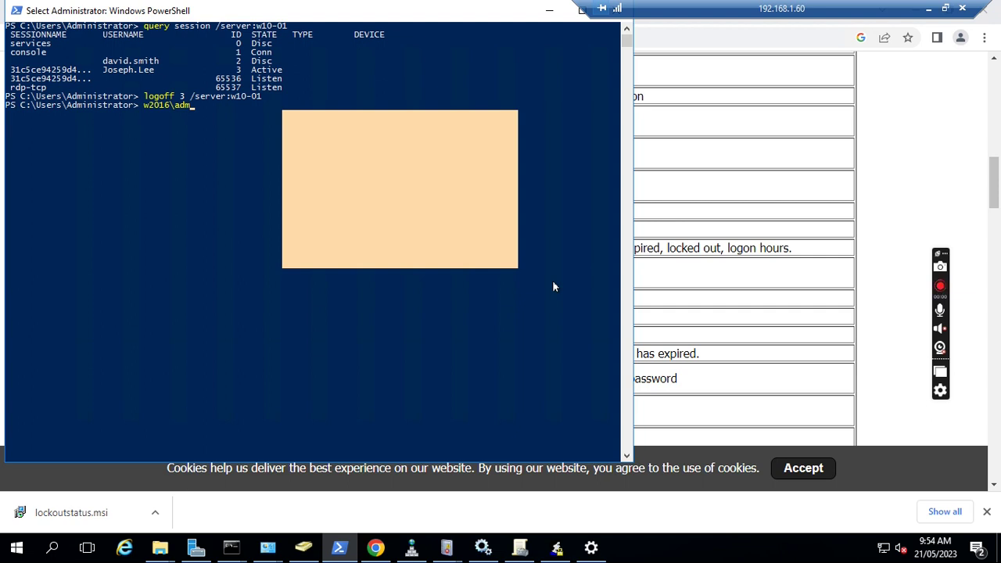
key("Escape")
key("BackSpace")
key("BackSpace")
key("BackSpace")
key("BackSpace")
key("BackSpace")
key("BackSpace")
key("BackSpace")
key("BackSpace")
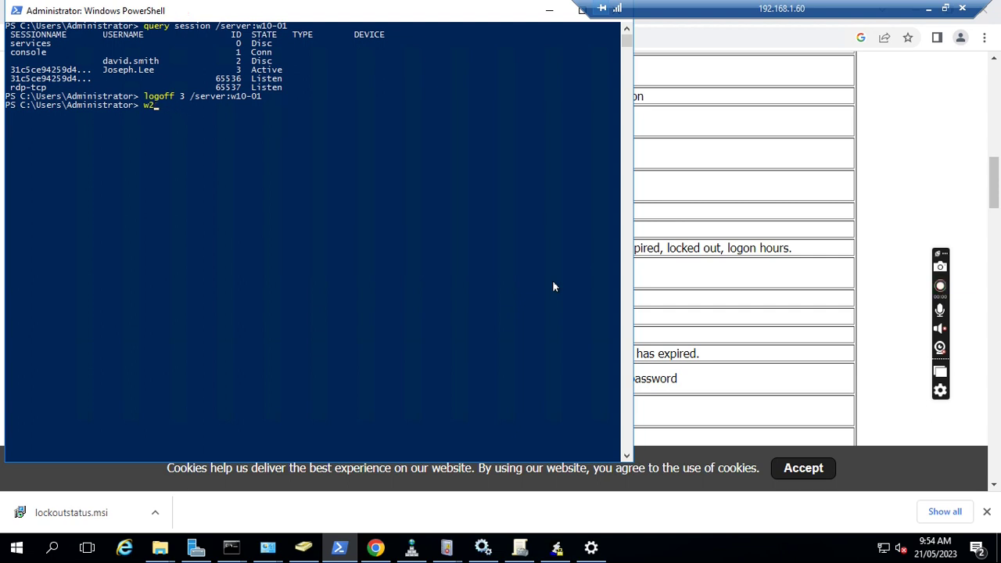
key("BackSpace")
Run query session /server:w10-01 again to check which sessions remain after the logoff
key("Up")
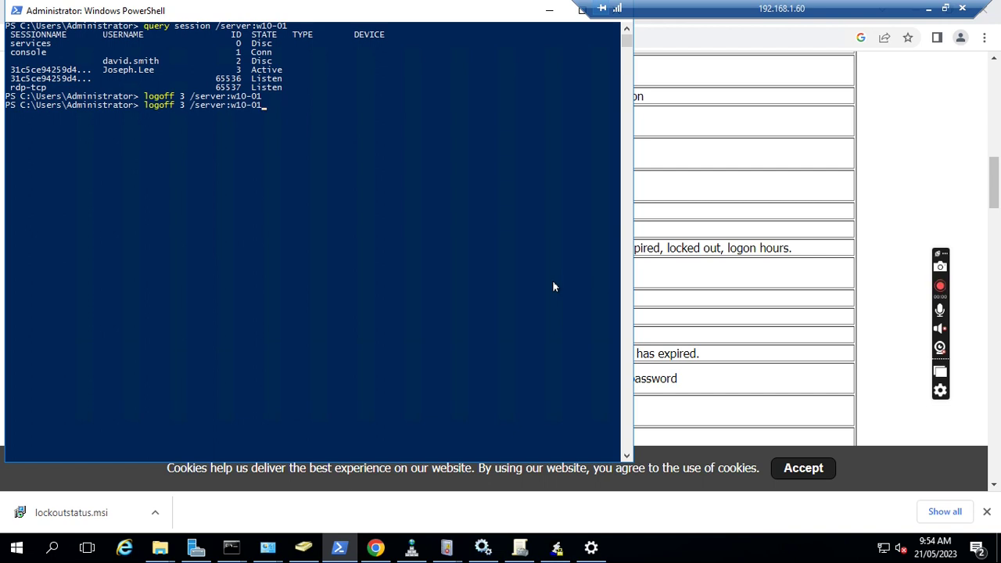
key("Up")
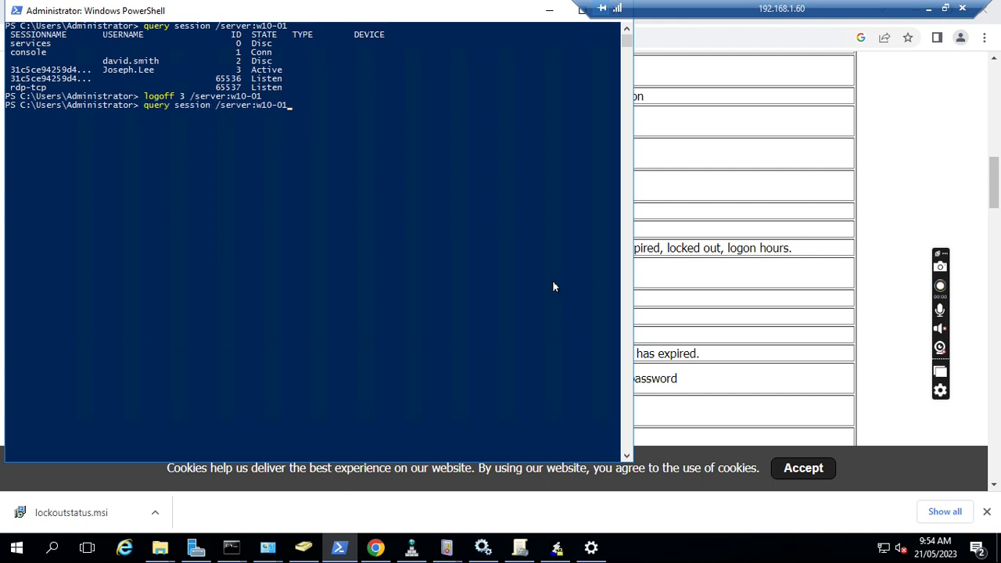
key("Return")
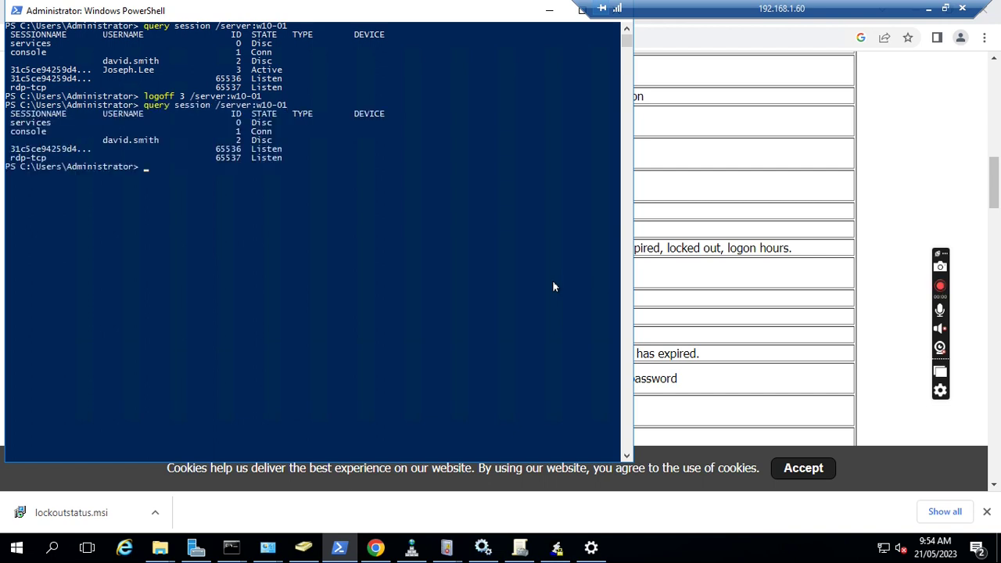